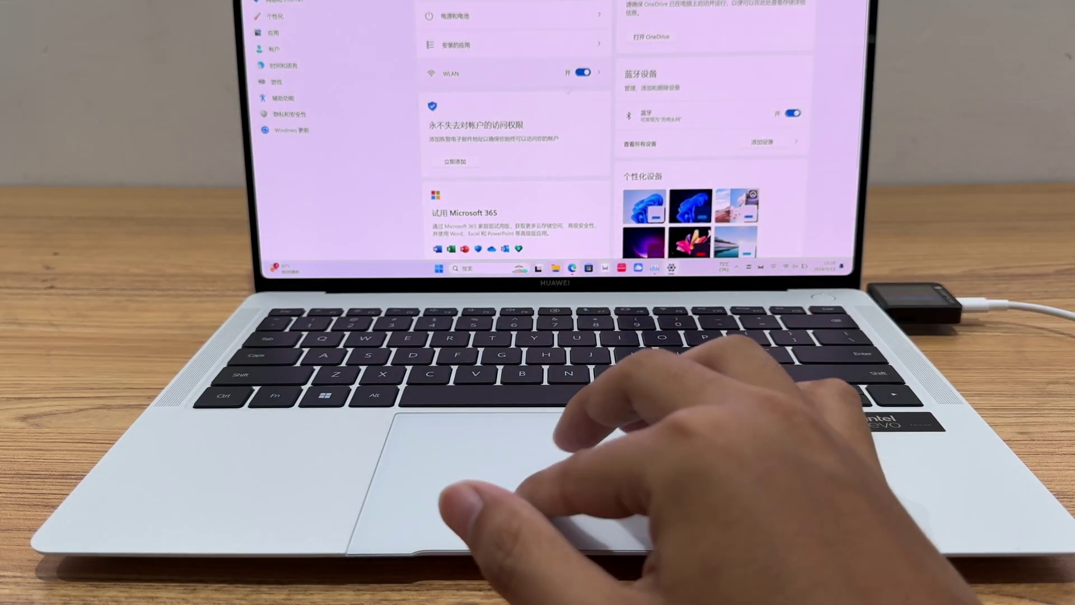
scroll(482, 177, "down", 1)
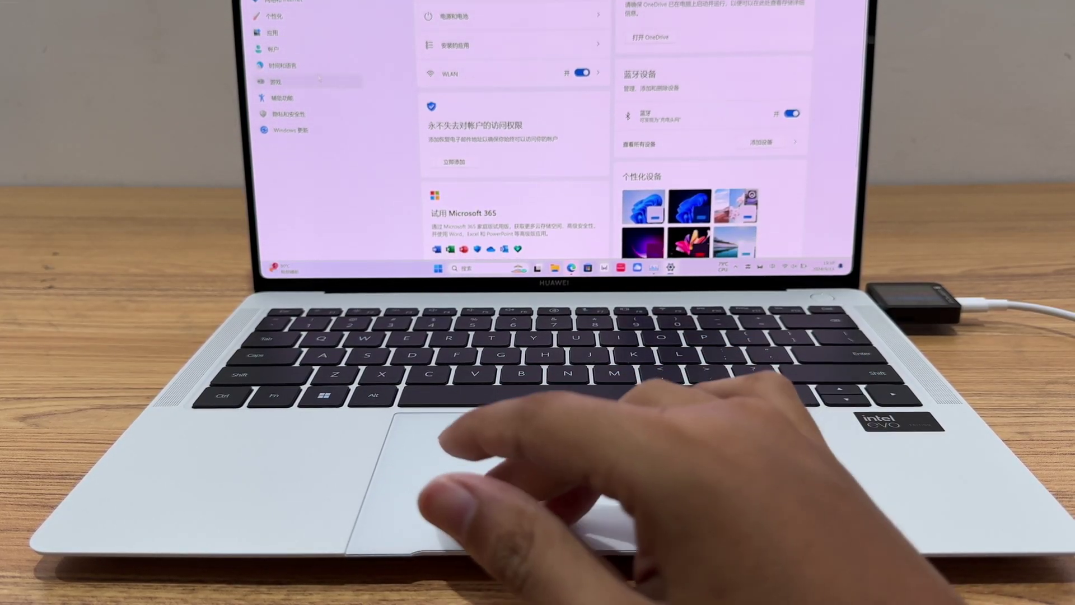